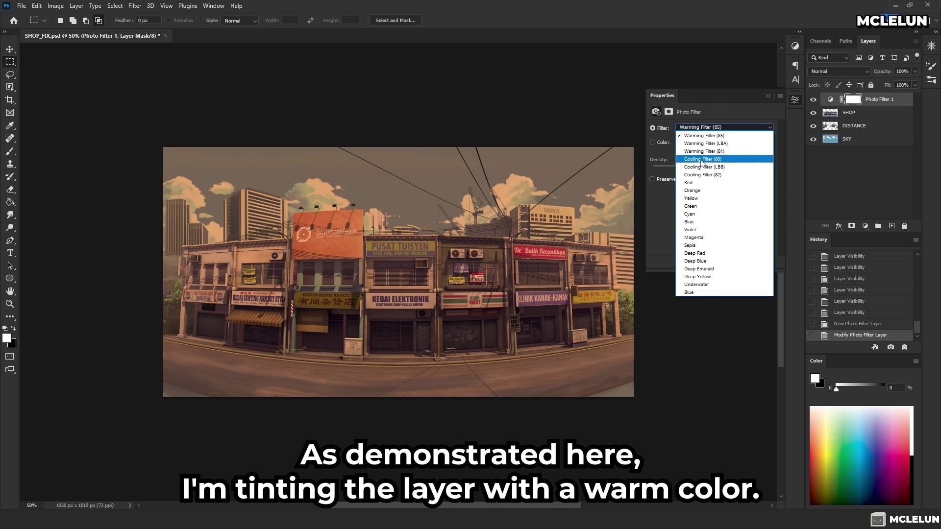
Step: Switch the photo filter from the preset to a custom orange colour
left_click(709, 100)
left_click(683, 142)
left_click(462, 384)
left_click_drag(477, 365, 472, 334)
left_click(579, 307)
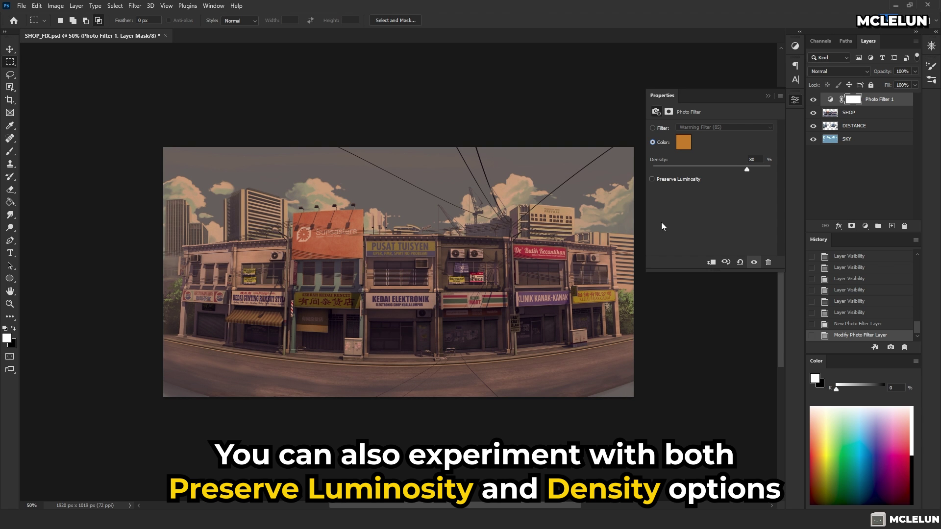
Step: Compare the photo filter with Preserve Luminosity on and off, leave it off, and raise the density to 100%
left_click(665, 181)
left_click(665, 180)
left_click_drag(746, 169, 785, 169)
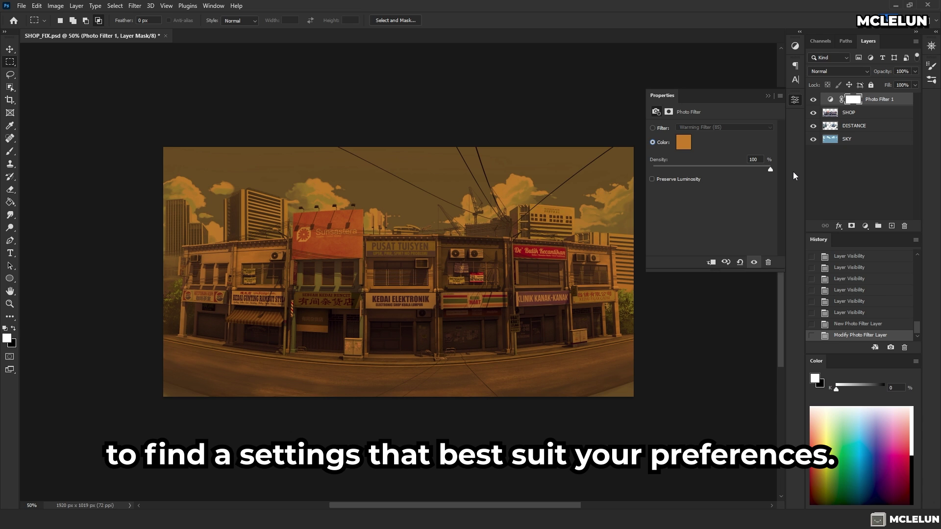
Step: Clip the Photo Filter 1 adjustment to the SHOP layer with a clipping mask
right_click(893, 101)
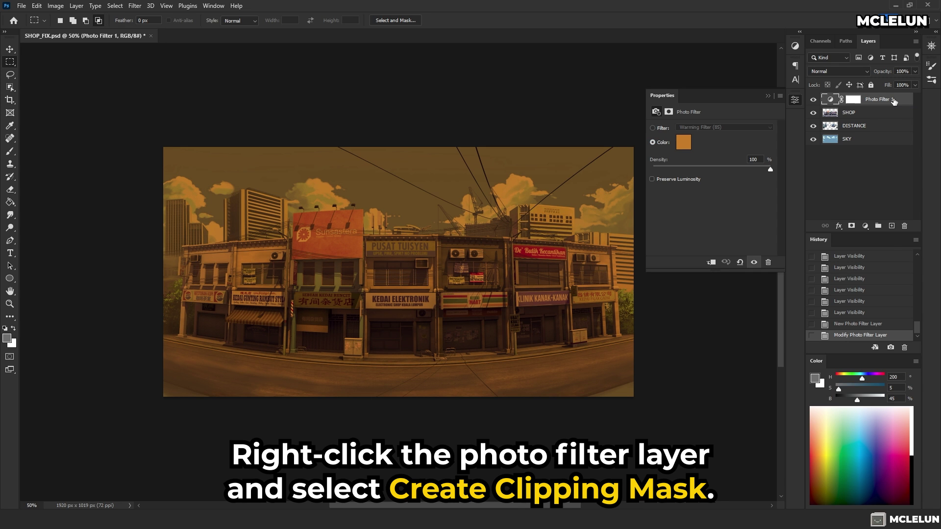
right_click(893, 100)
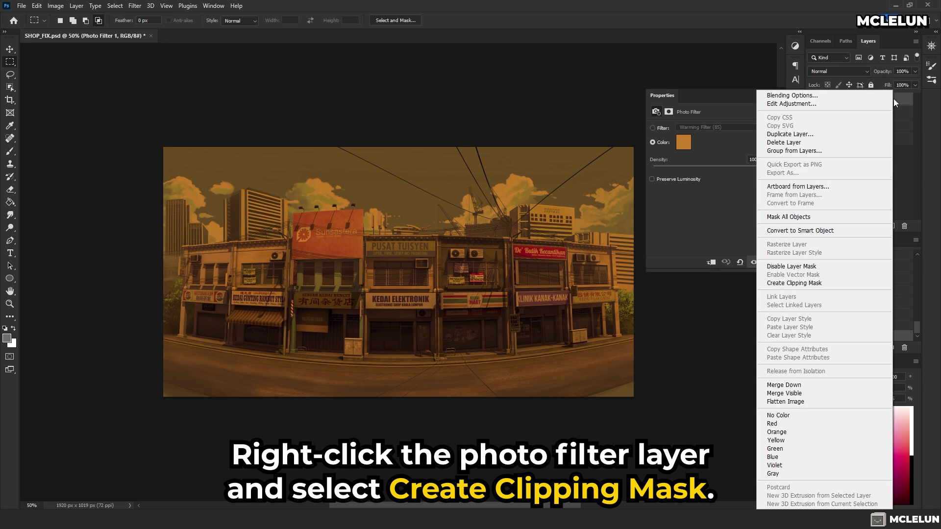
left_click(832, 283)
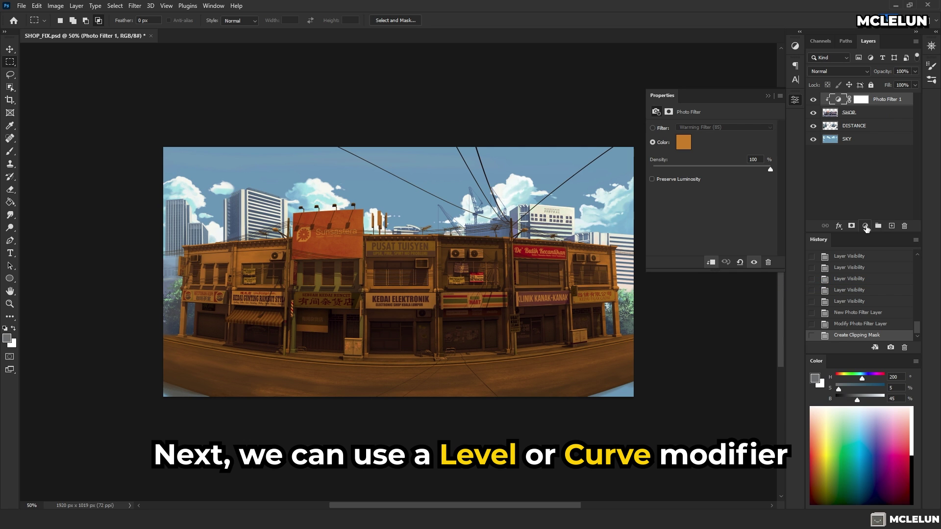
Step: Add a Levels adjustment clipped to SHOP beneath the photo filter and lower its output white level to darken the shops
left_click(866, 226)
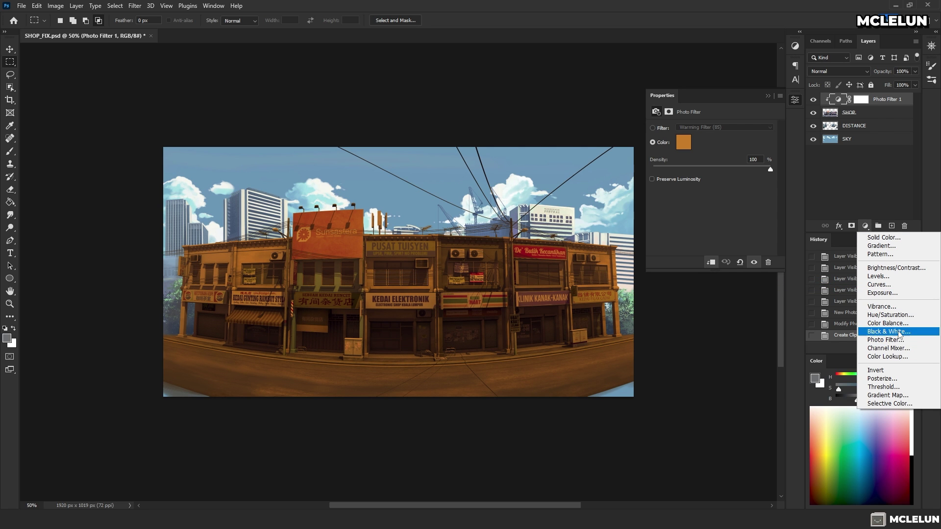
left_click(892, 278)
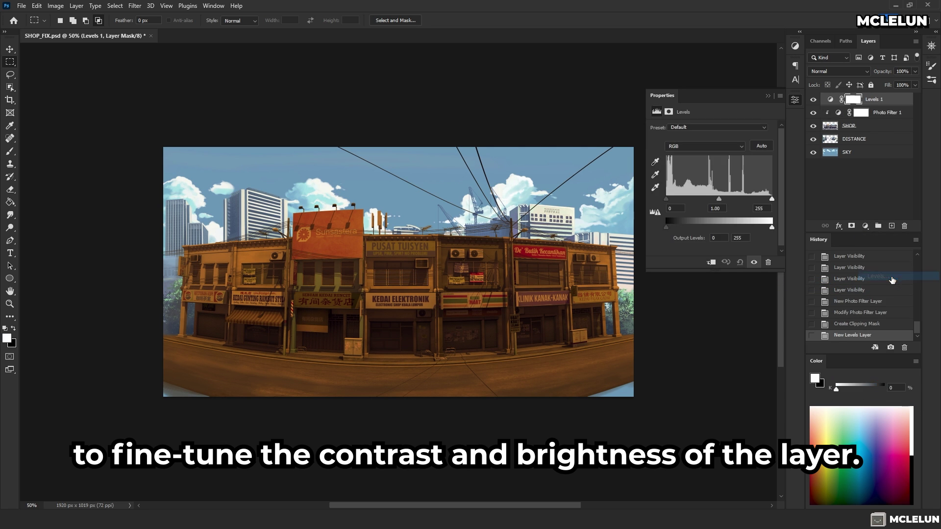
left_click_drag(772, 227, 730, 227)
left_click_drag(833, 100, 840, 120)
left_click_drag(730, 227, 748, 227)
Step: Change the SHOP photo filter's colour to a lighter orange and compare the result with the Levels adjustment hidden and shown
left_click(883, 100)
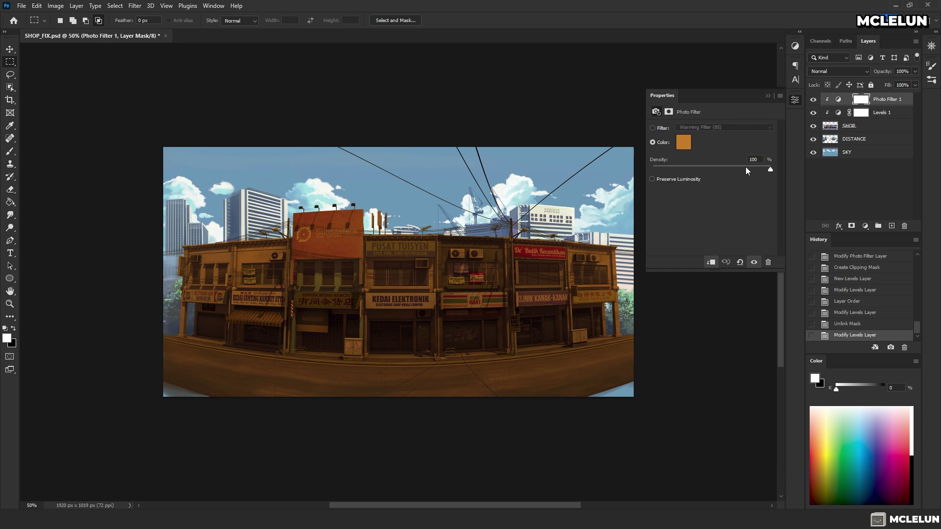
left_click(687, 147)
left_click(478, 323)
left_click(583, 304)
key("m")
left_click(813, 113)
left_click(813, 113)
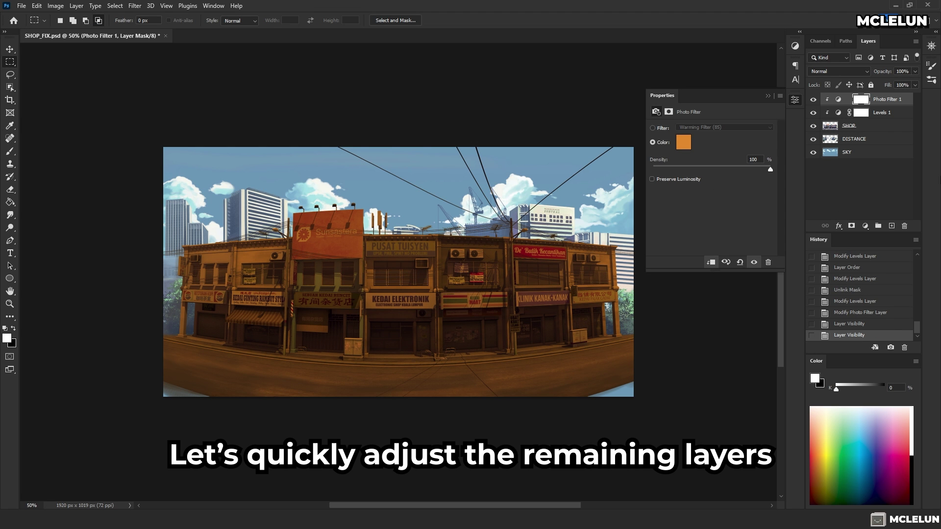
Step: Duplicate the Photo Filter and Levels adjustments, place the copies directly above the DISTANCE layer and clip them to it
left_click(887, 115)
left_click(887, 102, "shift")
left_click_drag(887, 104, 891, 226)
left_click_drag(886, 109, 878, 155)
right_click(879, 151)
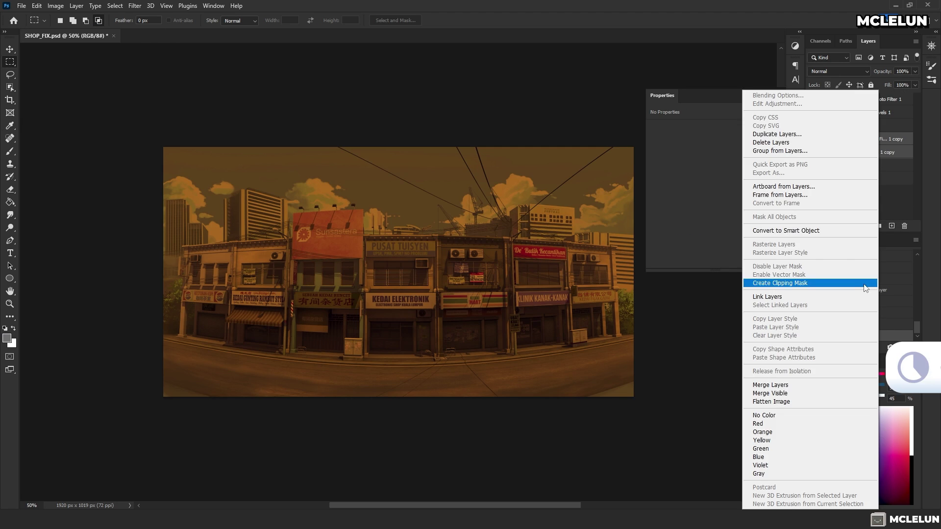
left_click(864, 286)
Step: Raise the output white level of the DISTANCE layer's Levels adjustment to its maximum
left_click(899, 153)
left_click_drag(740, 227, 775, 227)
left_click(830, 181)
Step: Try duplicating the DISTANCE layer's photo filter and Levels adjustments above the SKY layer and clipping them to it
left_click(890, 155)
key("ctrl+z")
left_click_drag(889, 154, 888, 198)
left_click(889, 140, "shift")
key("ctrl+j")
right_click(883, 192)
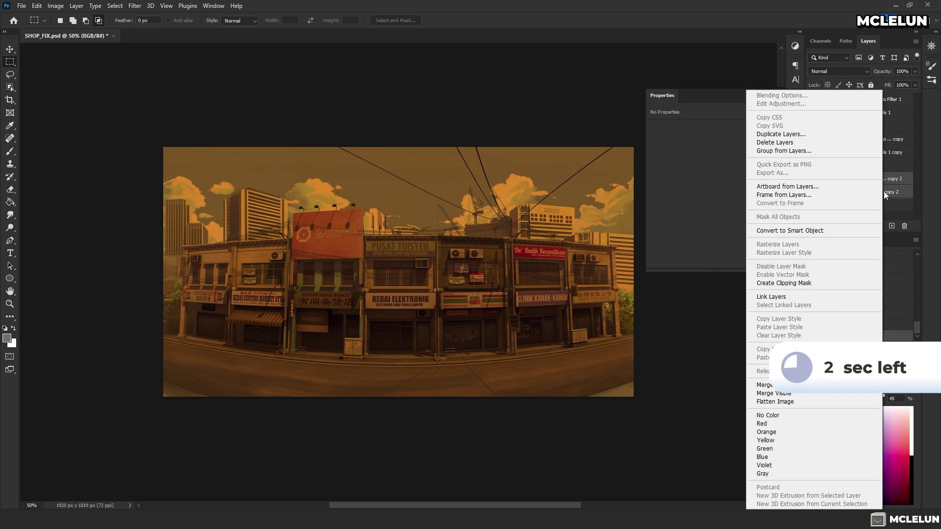
left_click(821, 283)
Step: Delete the Levels copy from the SKY layer and toggle its photo filter copy to compare the tint
left_click(905, 226)
key("Return")
key("Delete")
left_click(812, 179)
left_click(812, 179)
left_click(812, 180)
left_click(812, 180)
Step: Delete the photo filter copy and its mask from above the SKY layer
left_click(899, 183)
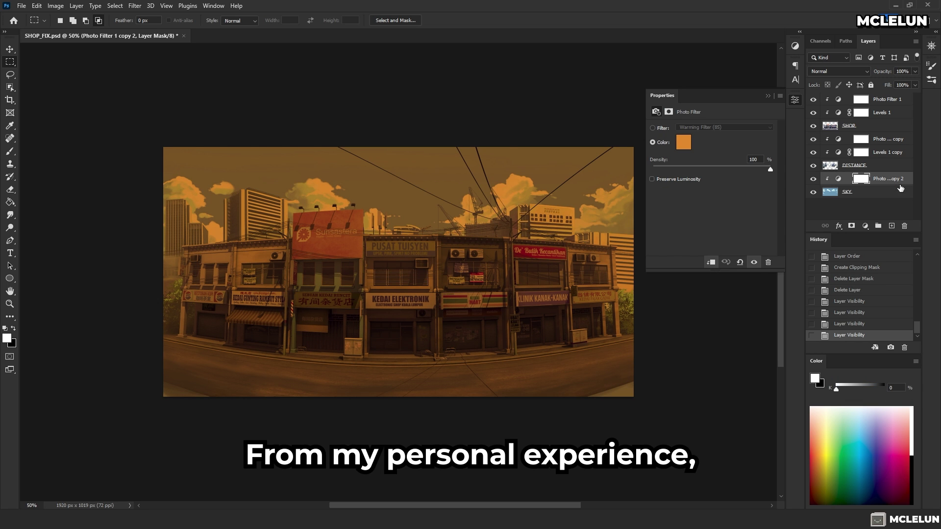
left_click(905, 225)
left_click(426, 192)
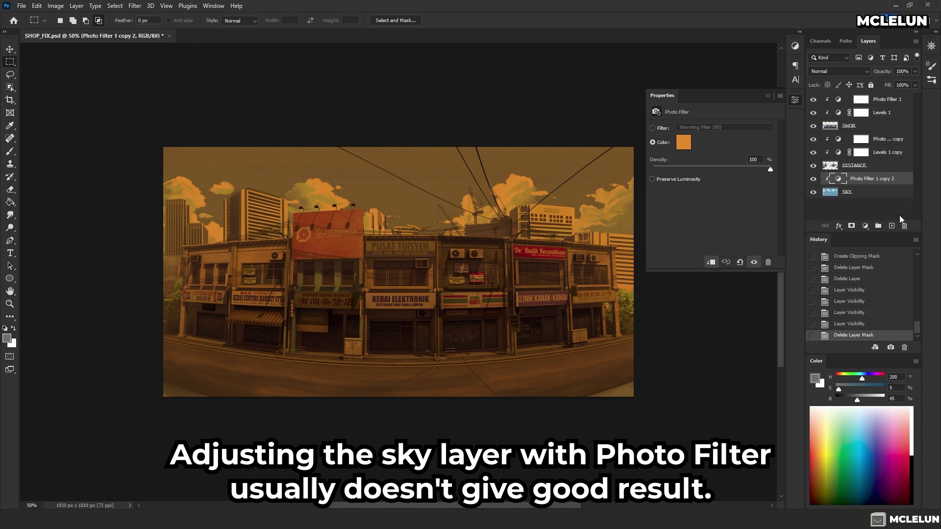
left_click(904, 227)
Step: Add a new layer above SKY and fill it with a light yellow-green of hue 79, saturation 39% and brightness 100%
left_click(892, 226)
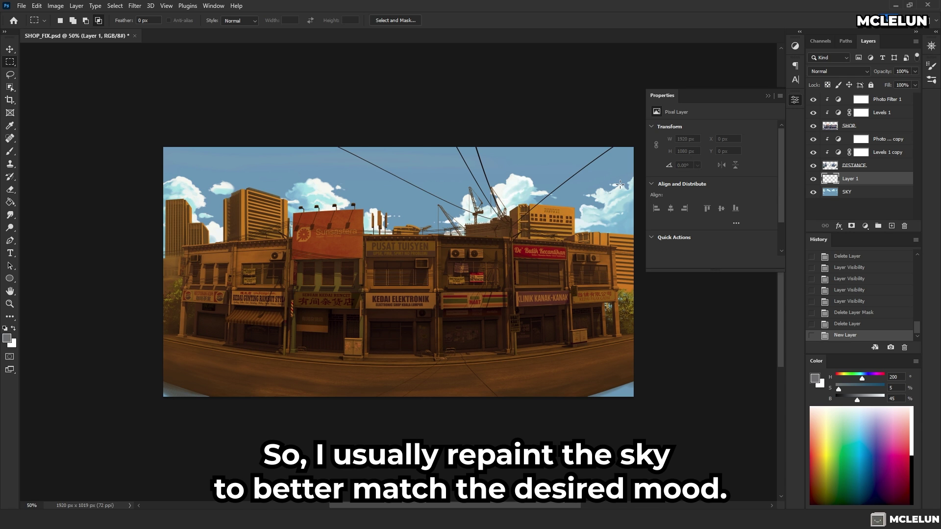
left_click(768, 96)
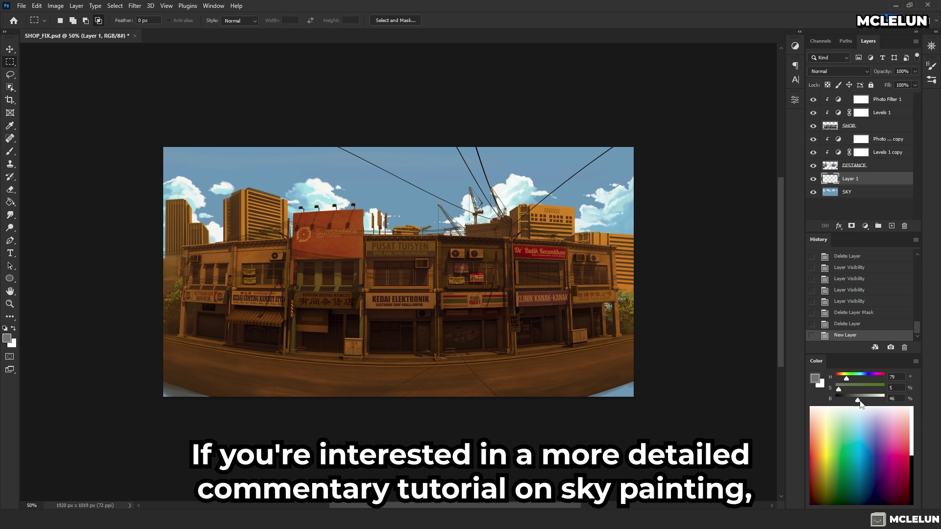
left_click_drag(850, 392, 858, 393)
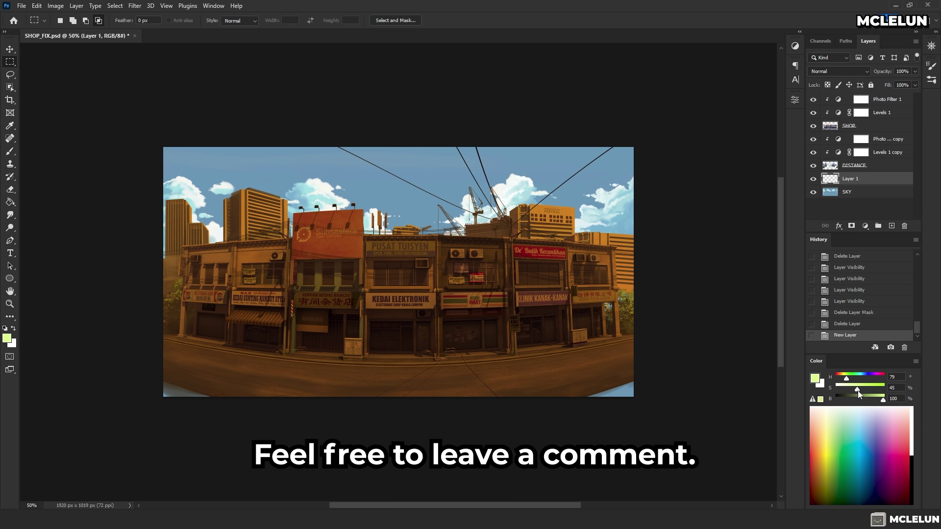
key("alt+BackSpace")
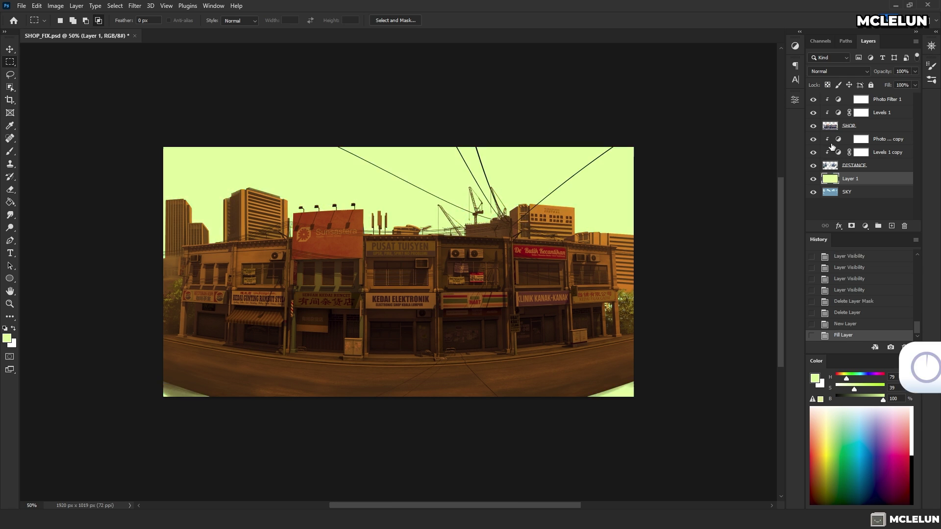
Step: Paint broad strokes across the new sky layer with a large soft round brush, using colours sampled from the scene
key("b")
key("F5")
key("bracketright")
key("bracketright")
key("bracketright")
key("bracketright")
key("bracketright")
key("bracketright")
key("bracketright")
key("bracketright")
key("bracketright")
key("bracketright")
key("bracketright")
key("bracketright")
key("bracketright")
key("bracketright")
key("bracketright")
key("bracketright")
key("bracketright")
key("bracketright")
left_click_drag(542, 123, 265, 110)
left_click(382, 196, "alt")
mouse_move(500, 306)
left_mouse_down()
mouse_move(112, 317)
mouse_move(592, 226)
left_mouse_up()
left_click(430, 162, "alt")
left_click_drag(430, 134, 221, 122)
left_click_drag(220, 147, 347, 221)
Step: Blend the painted sky into a warm orange gradient, shading the top edge with a darker orange and a 700 px soft brush
left_click_drag(701, 378, 698, 378)
left_click_drag(221, 196, 542, 321)
left_click_drag(366, 290, 508, 150)
left_click(508, 150, "alt")
left_click_drag(737, 400, 741, 400)
mouse_move(512, 111)
left_mouse_down()
mouse_move(693, 383)
mouse_move(724, 389)
left_mouse_up()
left_click_drag(343, 216, 533, 348)
left_click_drag(740, 400, 722, 400)
key("bracketleft")
key("bracketleft")
key("bracketleft")
key("bracketleft")
mouse_move(570, 120)
left_mouse_down()
mouse_move(87, 81)
mouse_move(571, 113)
left_mouse_up()
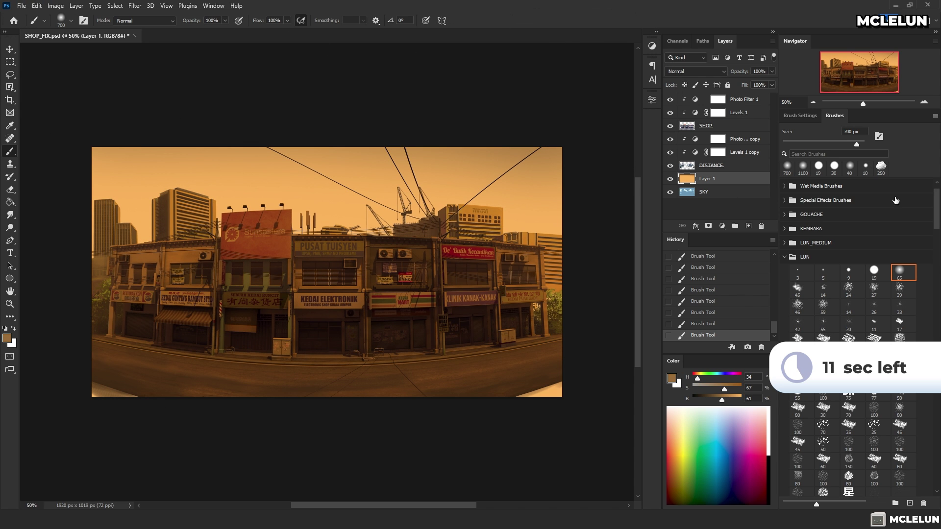
Step: Choose the 250 px cloud brush, add a new layer above the painted sky and set the orange's brightness to 82%
scroll(896, 200, "down", 10)
left_click(851, 201)
left_click(748, 226)
left_click_drag(722, 400, 739, 400)
left_click_drag(338, 230, 392, 230)
key("ctrl+z")
left_click_drag(739, 400, 732, 400)
left_click_drag(358, 226, 536, 226)
key("ctrl+z")
key("ctrl+z")
key("ctrl+z")
key("ctrl+z")
key("ctrl+z")
Step: Paint a row of orange clouds behind the buildings with the cloud brush
mouse_move(338, 206)
left_mouse_down()
mouse_move(422, 223)
mouse_move(529, 222)
left_mouse_up()
left_click(241, 227)
Step: Brighten the painted sky gradient on Layer 1 with Levels
left_click(721, 191)
key("ctrl+l")
left_click_drag(509, 296, 477, 295)
left_click(549, 204)
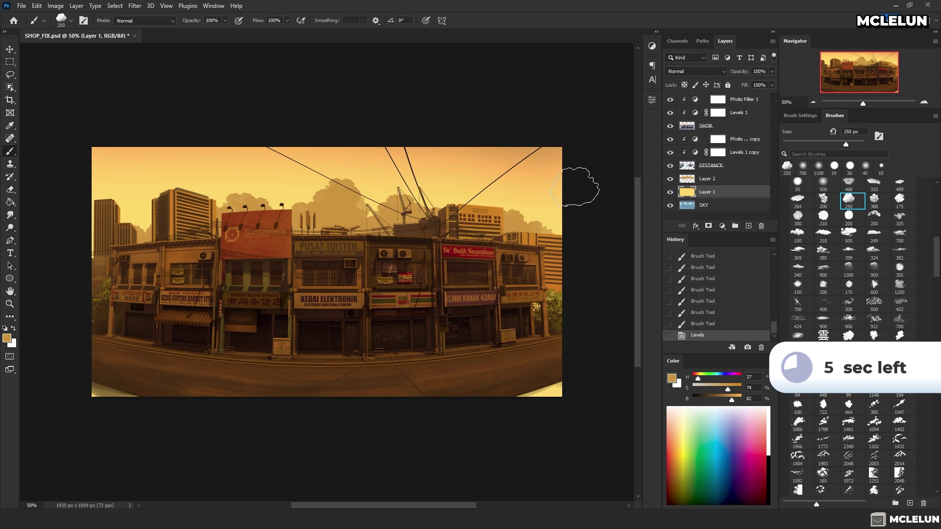
Step: Lock the cloud layer's transparent pixels and shade the clouds with a sampled darker orange
left_click(721, 178)
left_click(685, 85)
left_click(391, 248, "alt")
mouse_move(392, 249)
left_mouse_down()
mouse_move(318, 216)
mouse_move(372, 230)
left_mouse_up()
left_click_drag(427, 249, 402, 235)
Step: Smudge the cloud shading to soften it and add further brush strokes to the lower clouds
key("r")
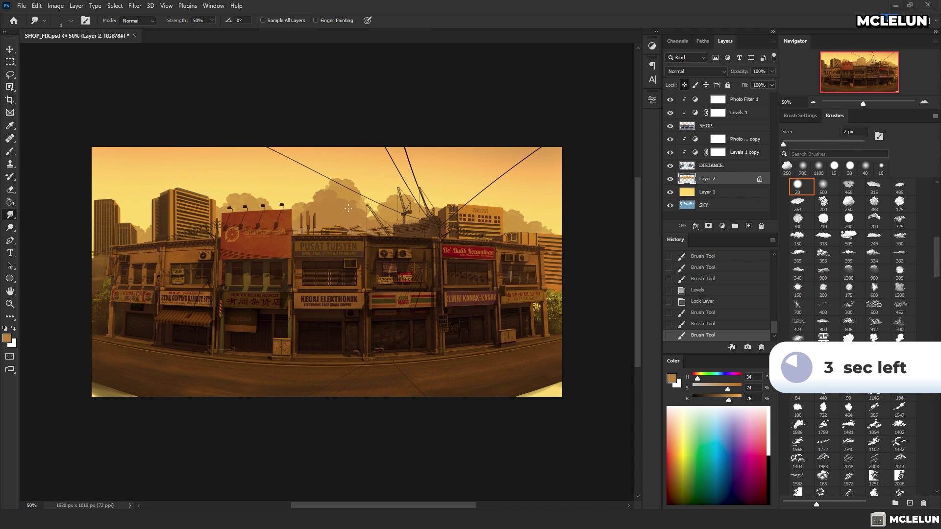
left_click_drag(354, 200, 372, 211)
key("b")
left_click_drag(456, 245, 477, 259)
Step: Rename the cloud layer to CLOUD and the painted gradient layer to SKY
double_click(708, 178)
type("CLOUD")
key("Tab")
type("SKY")
key("Return")
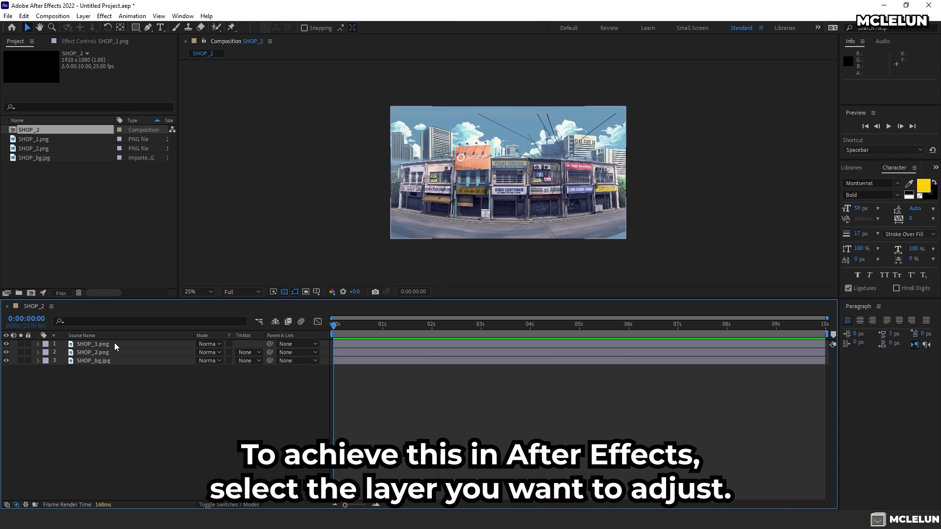
Step: Switch to After Effects and apply the Photo Filter colour correction effect to the SHOP_1.png layer
left_click(117, 345)
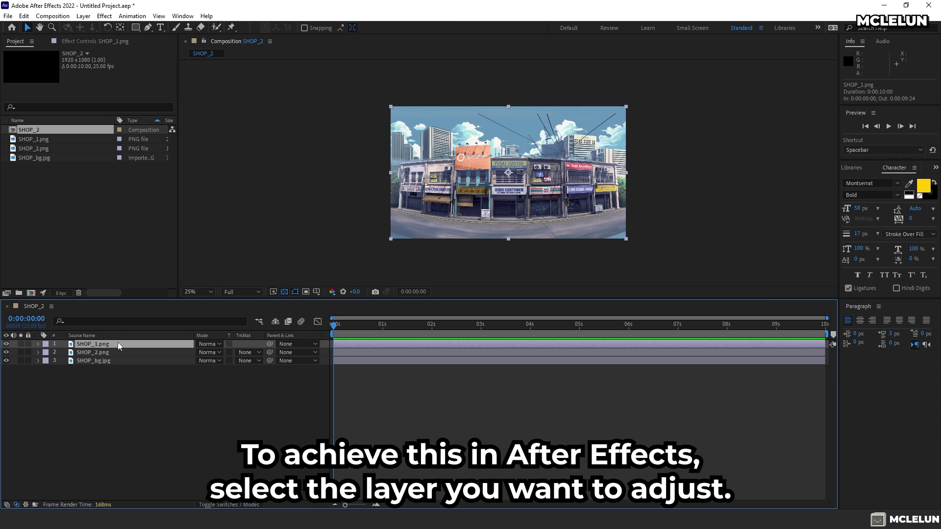
left_click(104, 15)
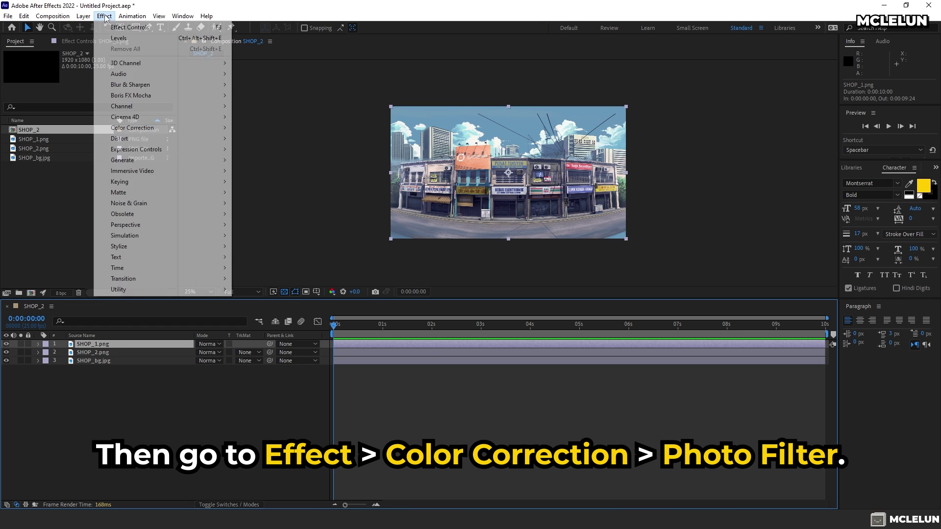
mouse_move(162, 129)
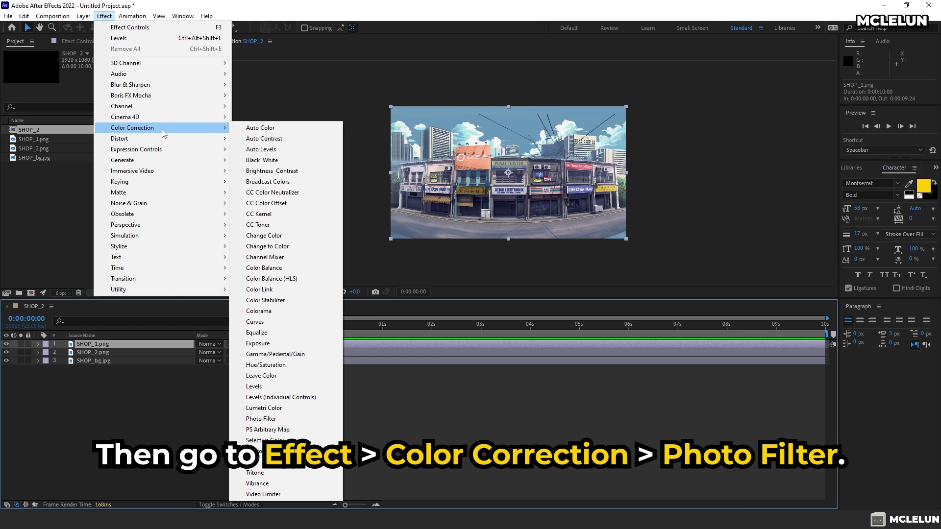
left_click(301, 419)
Step: Set the Photo Filter to a custom orange colour with 87% density and Preserve Luminosity off
left_click(120, 71)
left_click(117, 304)
left_click(103, 79)
left_click(603, 292)
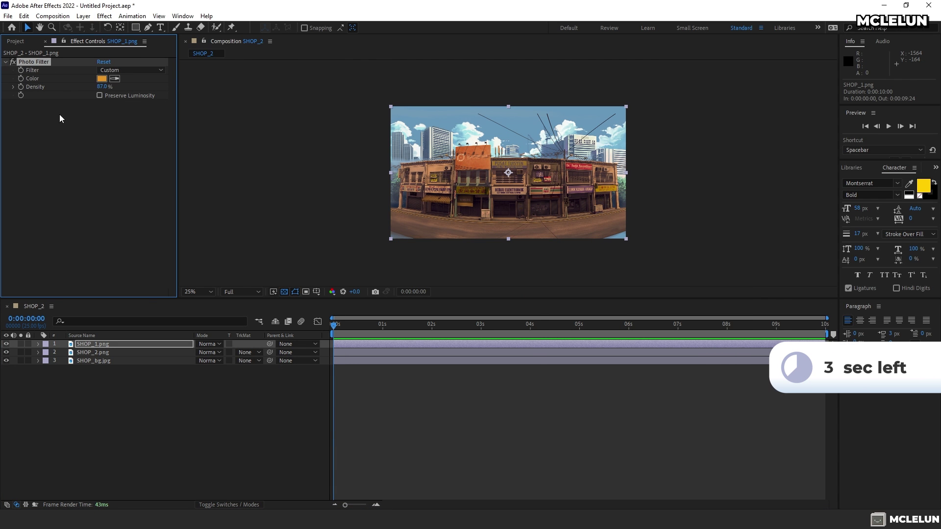
Step: Apply the same Photo Filter to the SHOP_2.png and SHOP_bg.jpg layers and reselect SHOP_1.png
left_click(139, 360)
left_click(140, 345)
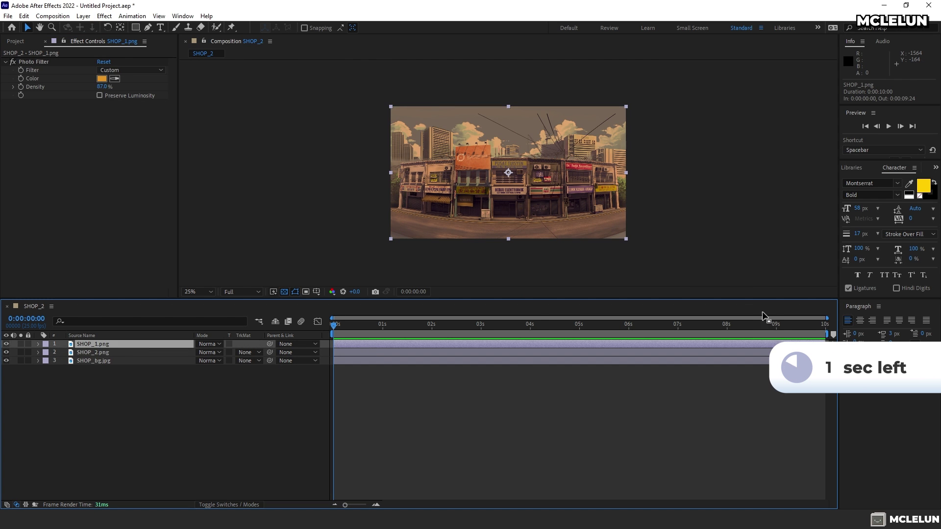
Step: Keyframe the Photo Filter's Density on SHOP_1.png at the first frame and change its value at frame 5
left_click_drag(826, 318, 462, 318)
scroll(436, 264, "up", 3)
left_click_drag(436, 255, 419, 189)
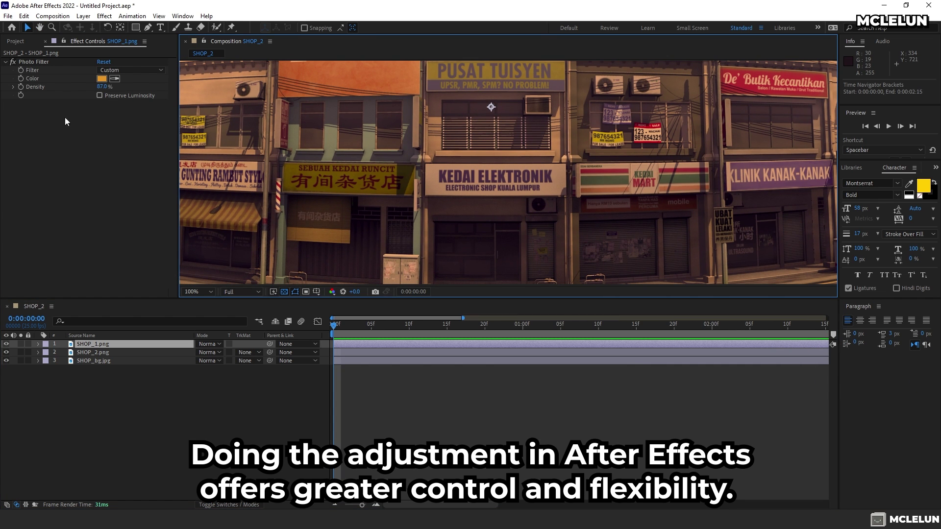
left_click(26, 92)
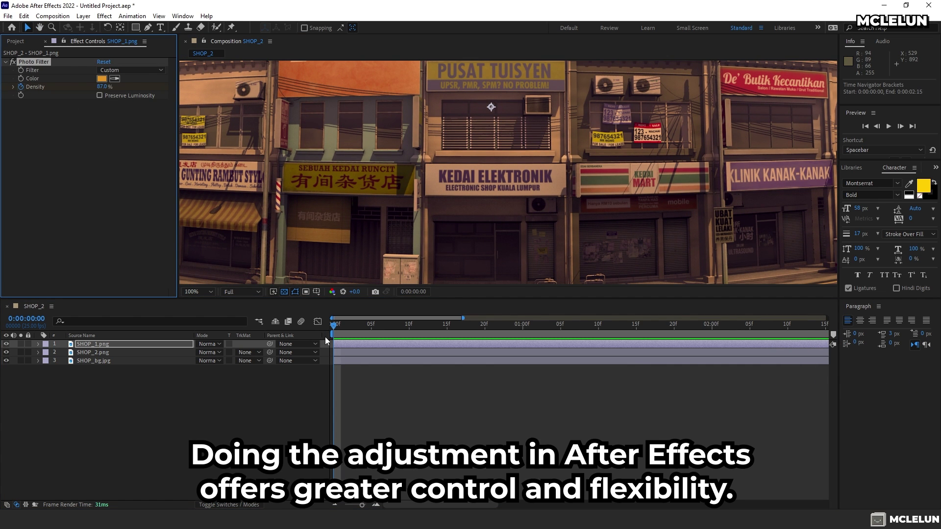
key("u")
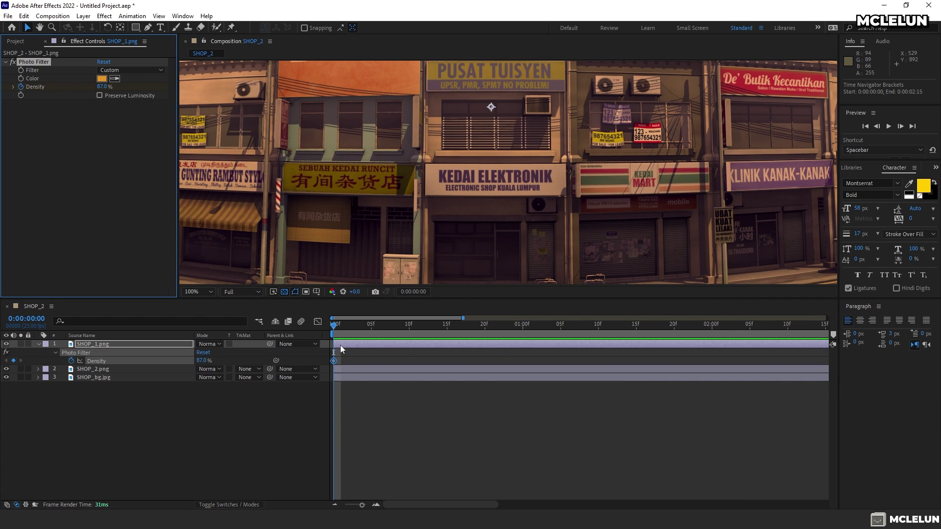
left_click(339, 333)
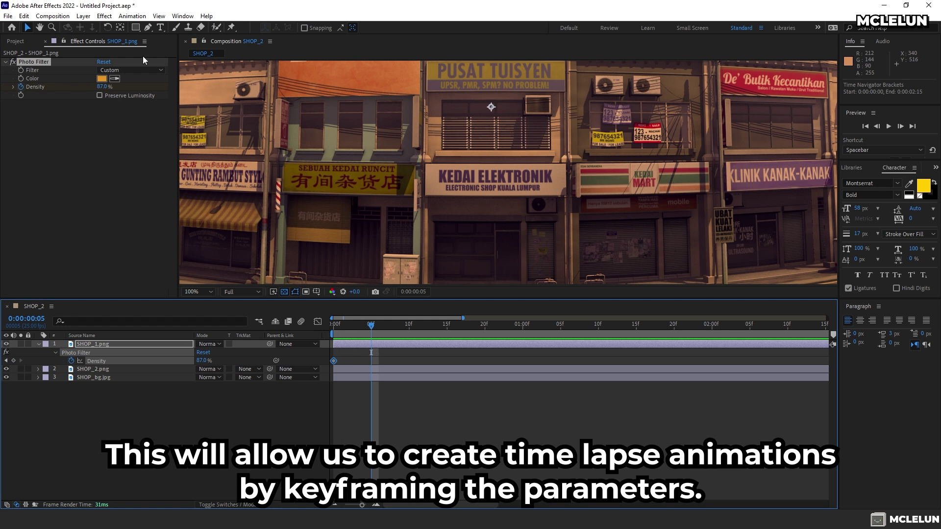
left_click_drag(109, 89, 146, 80)
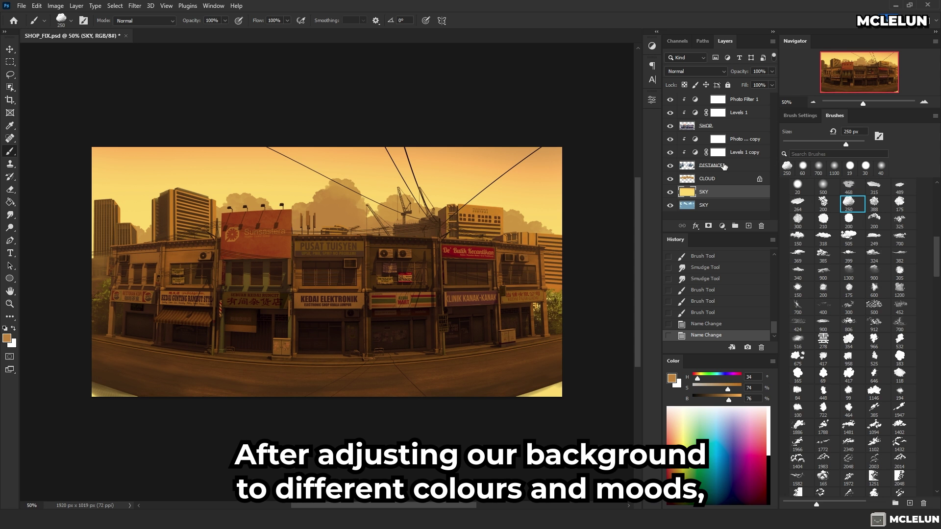
Step: Back in Photoshop, add a Screen-mode layer above Photo Filter 1 and sample an orange from the scene for a 500 px soft brush
left_click(753, 99)
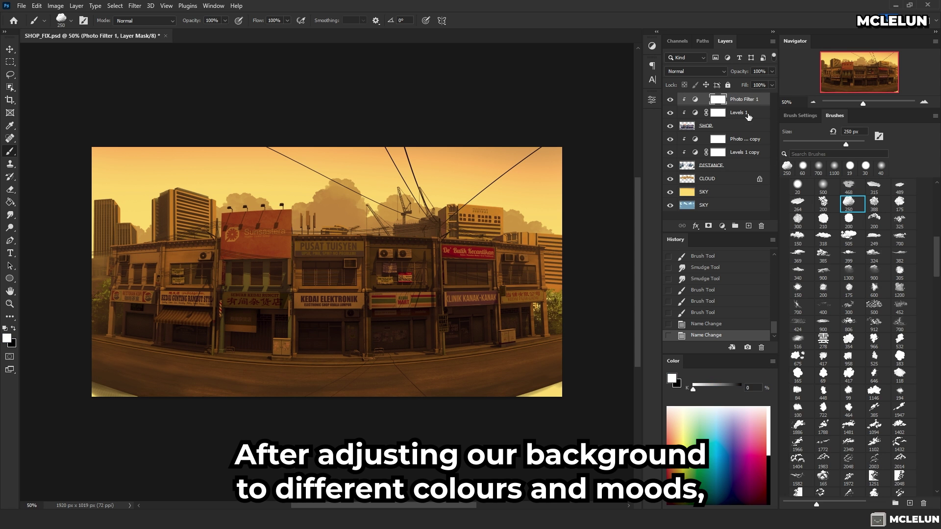
left_click(749, 226)
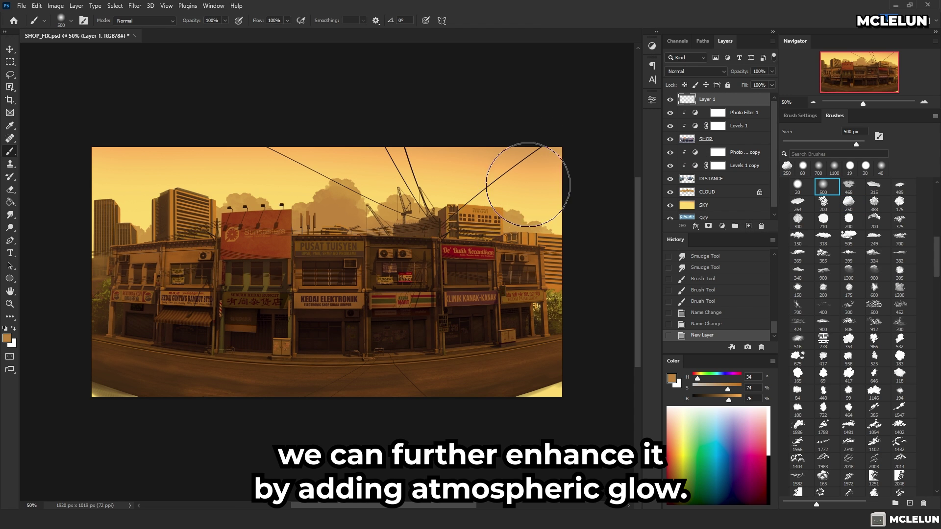
left_click(512, 223, "alt")
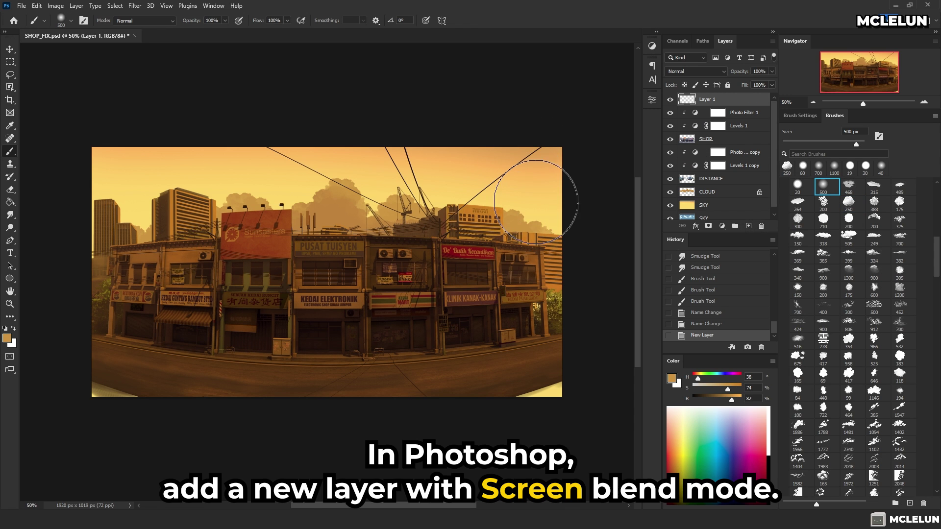
left_click(705, 72)
left_click(691, 153)
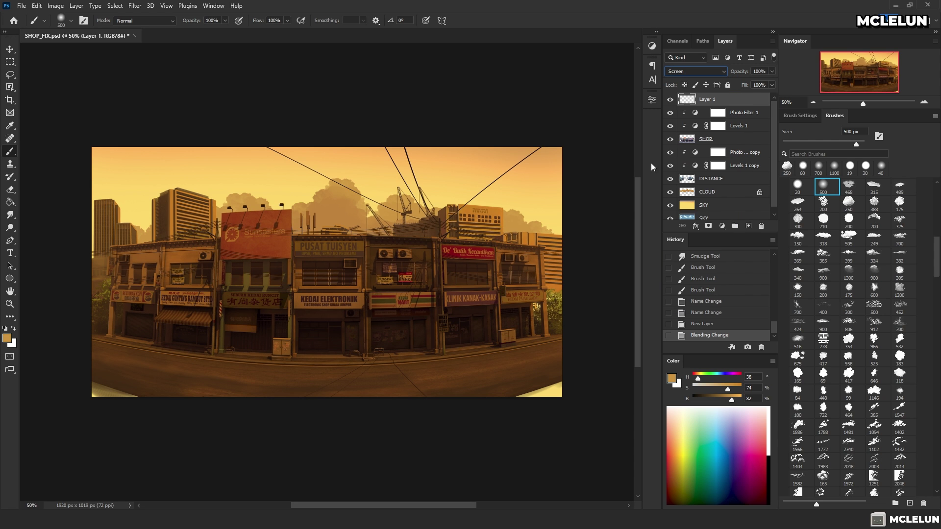
Step: Paint a soft orange glow along the rooftops at the street's right end on Layer 1, erasing the excess between strokes
left_click(545, 223)
mouse_move(545, 223)
left_mouse_down()
mouse_move(551, 204)
mouse_move(557, 277)
mouse_move(510, 206)
mouse_move(421, 228)
left_mouse_up()
key("e")
key("b")
key("e")
key("b")
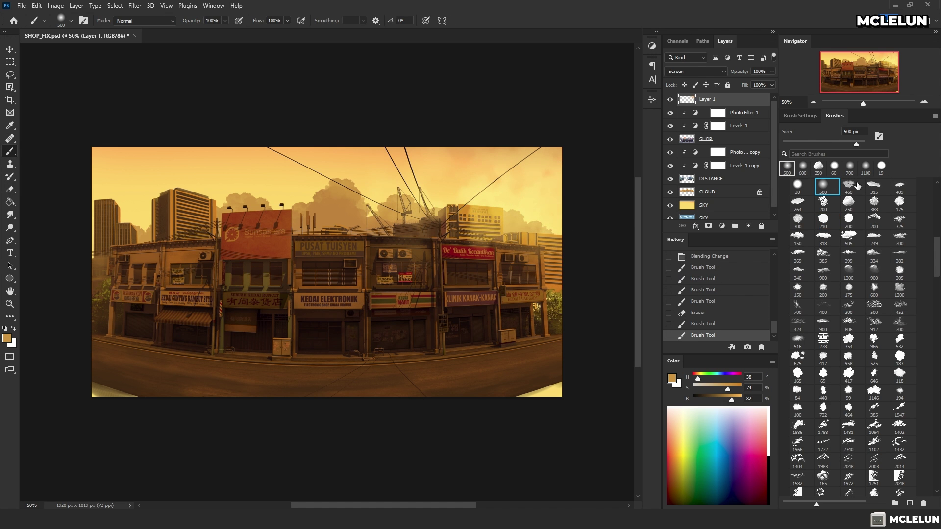
Step: Change brushes and build up the orange glow along the middle of the roofline, trimming it near the right-hand buildings
scroll(857, 186, "up", 8)
left_click(903, 253)
key("e")
mouse_move(538, 214)
left_mouse_down()
mouse_move(206, 196)
mouse_move(510, 187)
left_mouse_up()
key("b")
key("e")
key("b")
left_click_drag(353, 240, 421, 230)
Step: Choose the soft round brush from the LUN group for the eraser and thin the glow across the shophouses at 200 px
key("e")
left_click_drag(934, 231, 933, 211)
left_click(903, 298)
left_click_drag(323, 258, 584, 187)
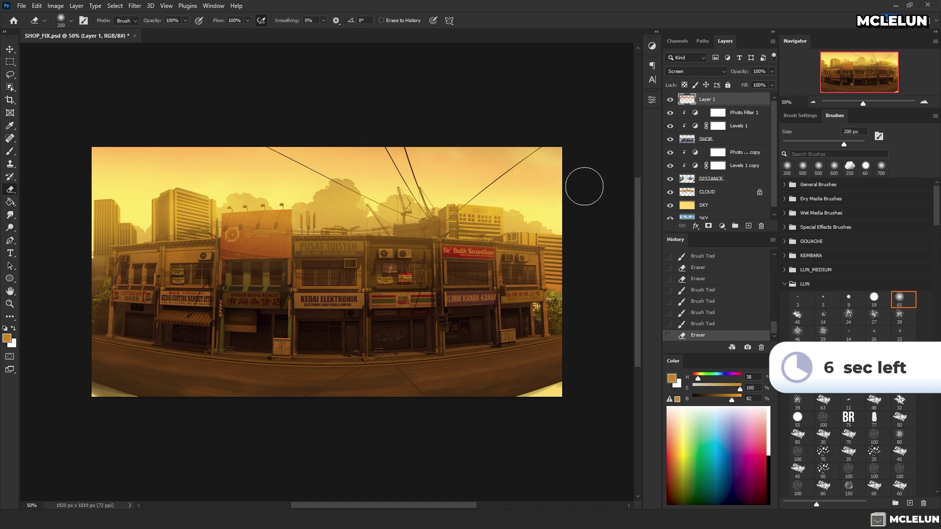
left_click_drag(539, 221, 161, 211)
Step: Move Layer 1 below the SHOP layer, then paint glow behind the shophouses and erase the surplus at the lower left
mouse_move(735, 99)
left_mouse_down()
mouse_move(748, 175)
mouse_move(740, 145)
left_mouse_up()
key("b")
left_click_drag(490, 245, 392, 247)
left_click_drag(522, 294, 147, 254)
key("e")
left_click_drag(147, 304, 94, 338)
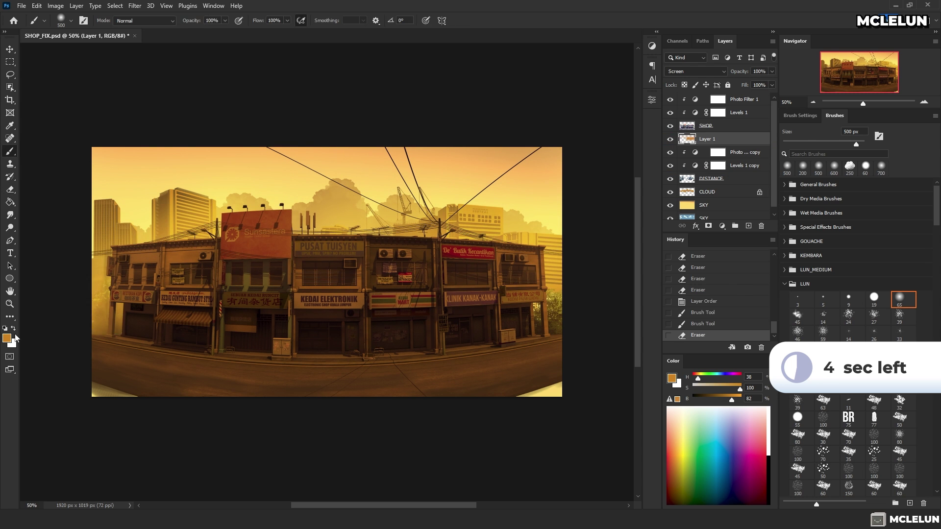
Step: Rename Layer 1 as GLOW and add a second layer named GLOW above Photo Filter 1
double_click(707, 139)
type("GLOW")
key("Return")
left_click(750, 99)
left_click(748, 225)
double_click(707, 99)
type("GLOW")
key("Return")
Step: Brush a soft orange glow over the shophouse fronts on the upper GLOW layer and erase the excess at the right
key("b")
mouse_move(346, 274)
left_mouse_down()
mouse_move(357, 231)
mouse_move(519, 232)
mouse_move(490, 230)
left_mouse_up()
left_click_drag(206, 231, 133, 270)
key("e")
mouse_move(529, 235)
left_mouse_down()
mouse_move(351, 210)
mouse_move(509, 216)
left_mouse_up()
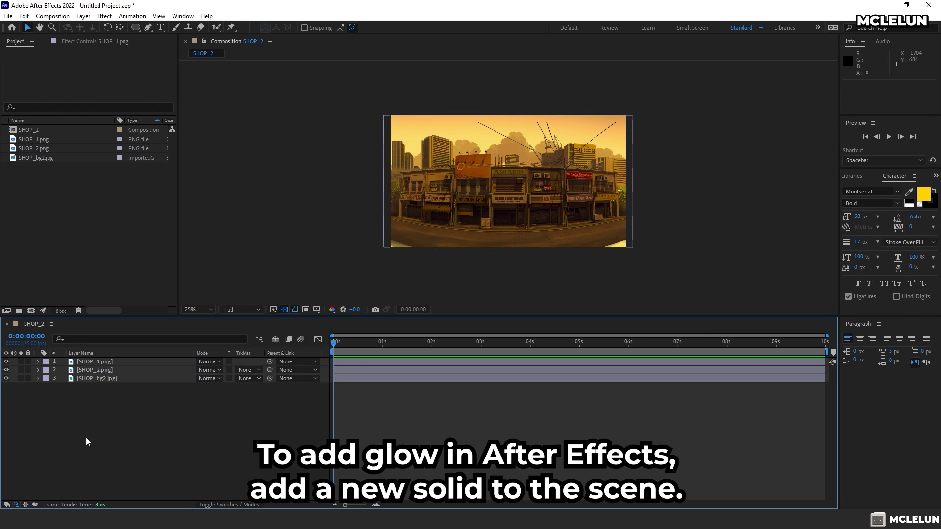
Step: Switch to After Effects and add a new 1920 x 1080 px black solid to the SHOP_2 composition
left_click(79, 16)
mouse_move(138, 27)
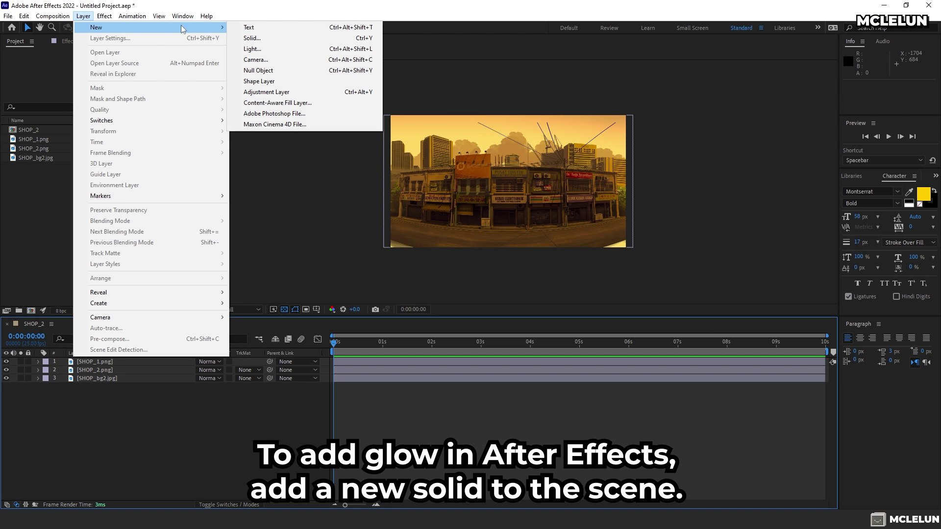
left_click(252, 38)
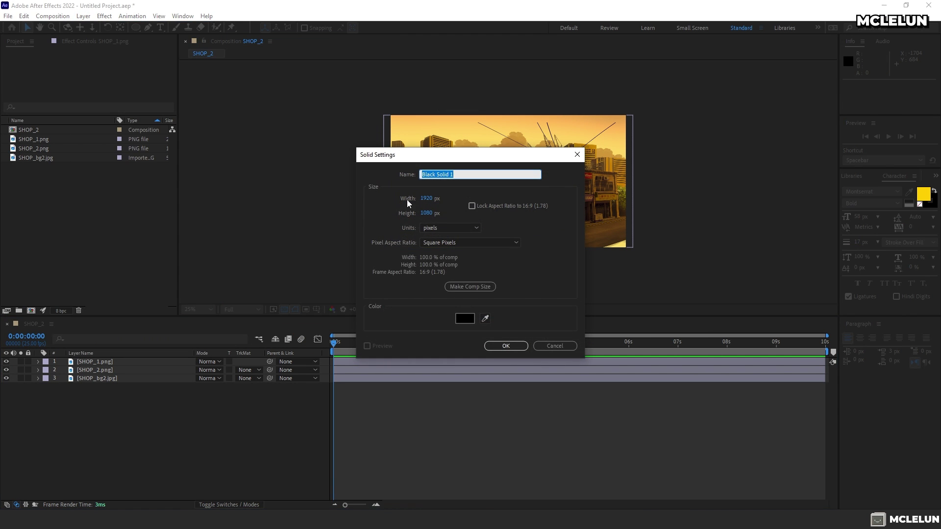
left_click(522, 349)
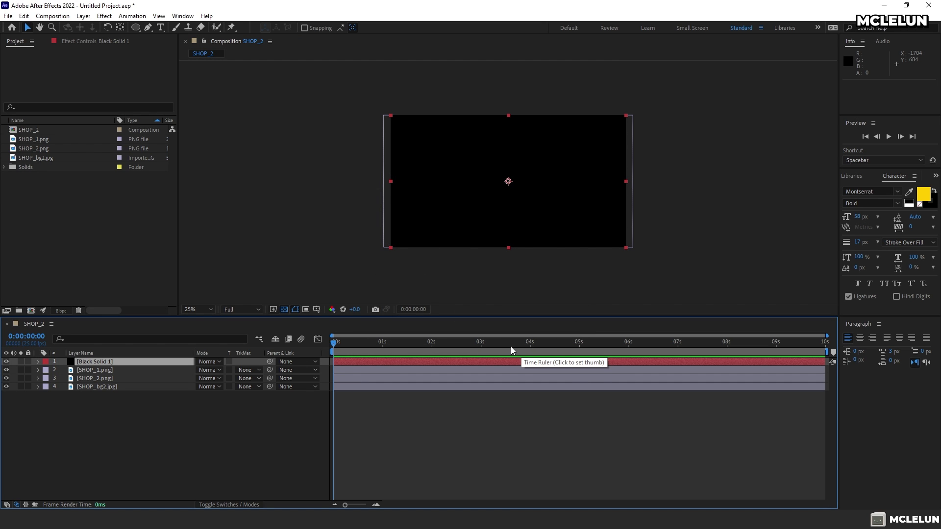
Step: Apply a Tint effect to the solid that maps black to a warm orange, and set the solid's blend mode to Screen
left_click(105, 16)
mouse_move(138, 129)
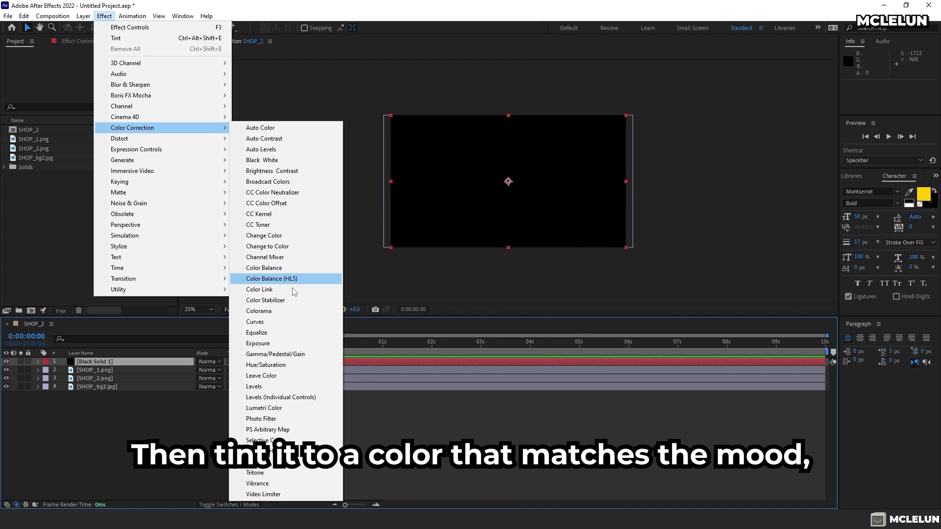
left_click(300, 460)
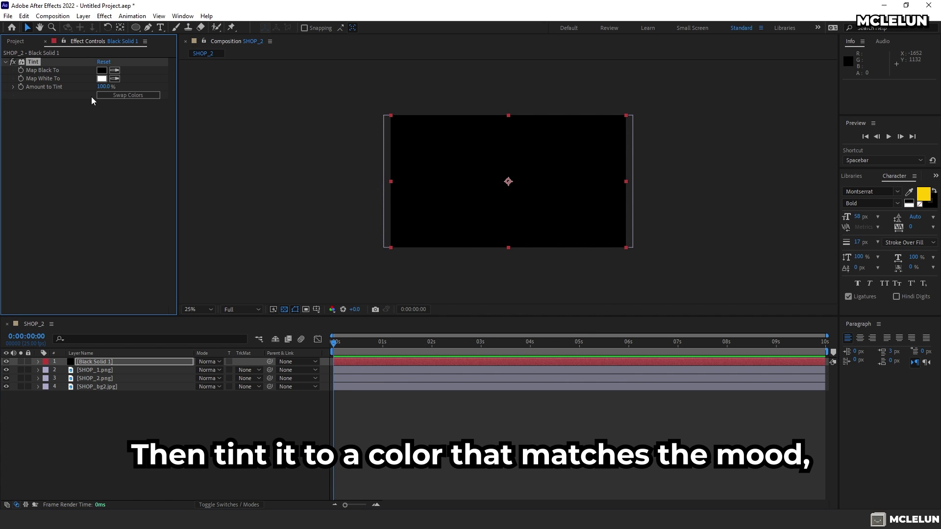
left_click(102, 70)
type("EA1616")
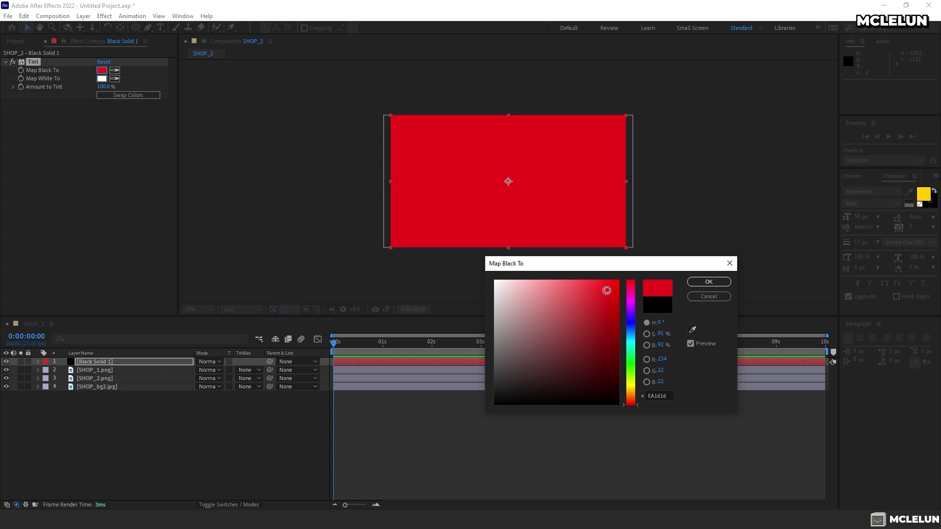
left_click_drag(635, 402, 635, 392)
left_click(708, 282)
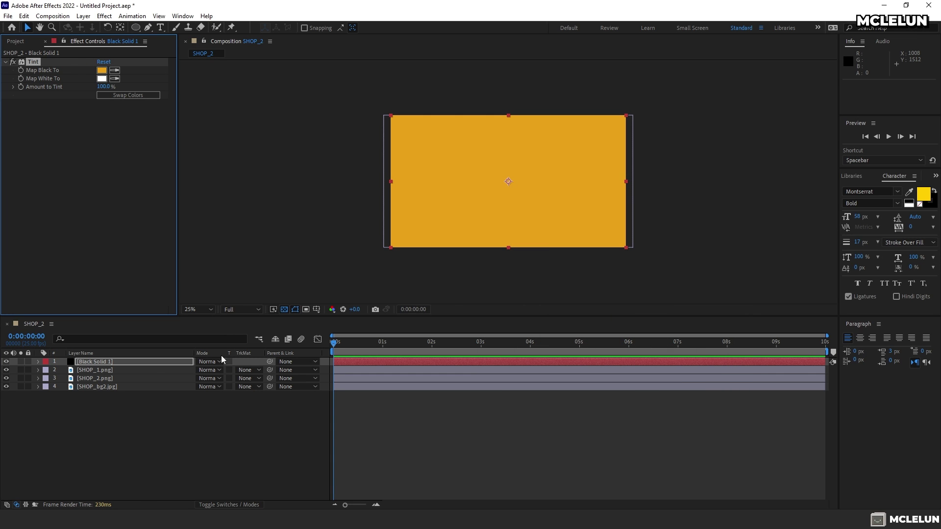
left_click(217, 362)
left_click(279, 206)
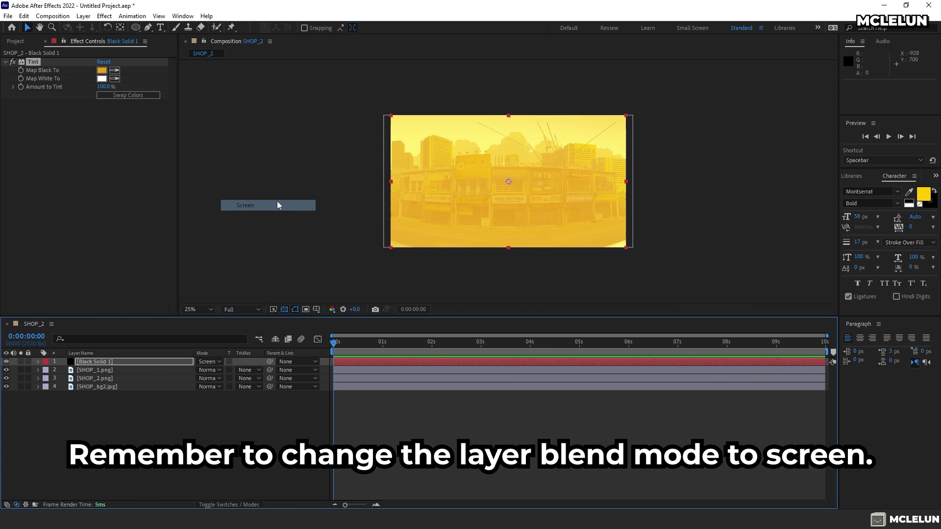
Step: Draw a closed Pen mask on the solid around the sky and upper buildings, then show its Mask Feather property
left_click(148, 28)
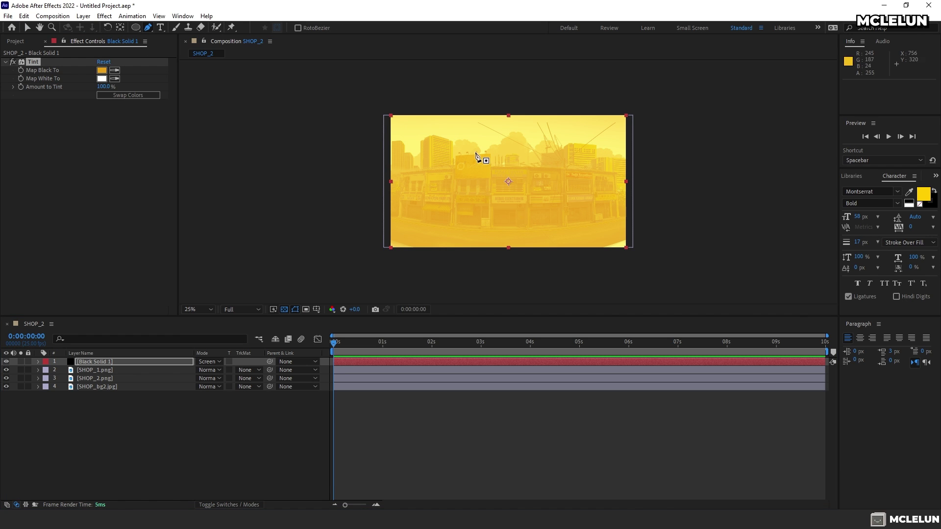
left_click(373, 107)
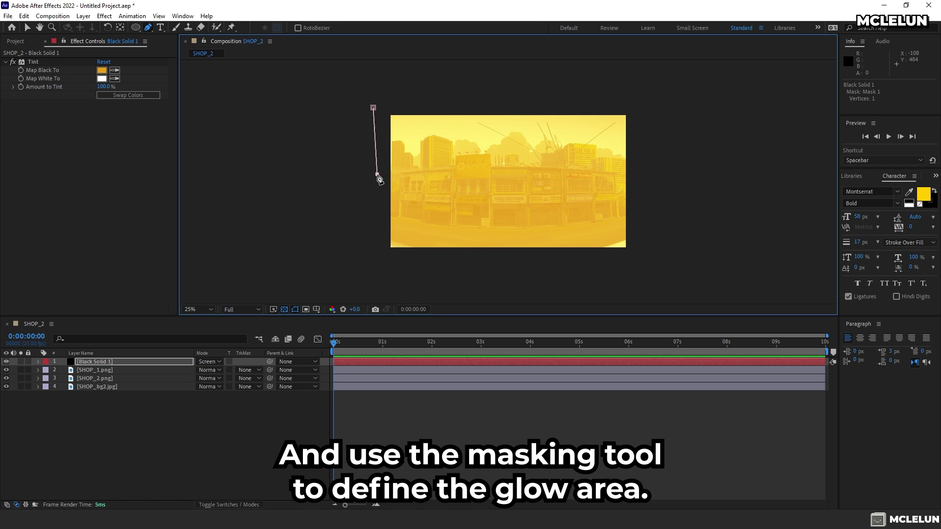
left_click(648, 177)
left_click(372, 107)
key("f")
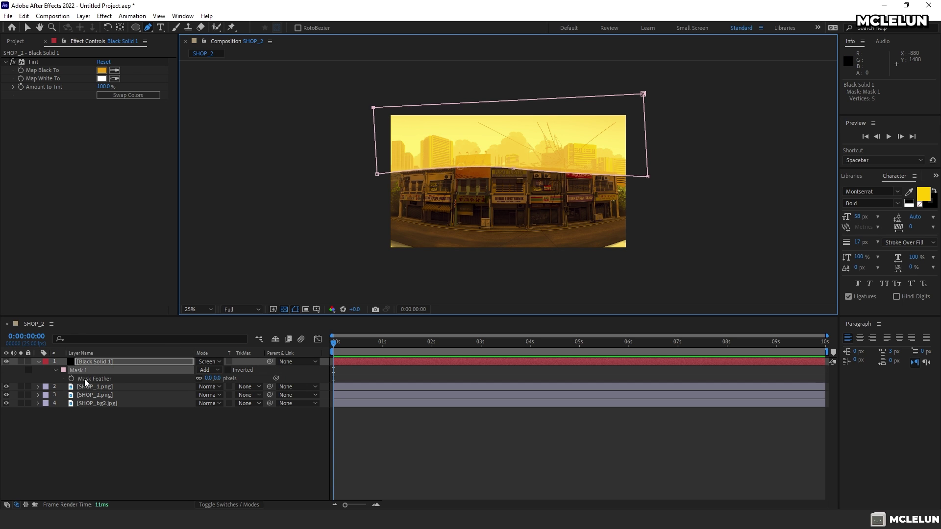